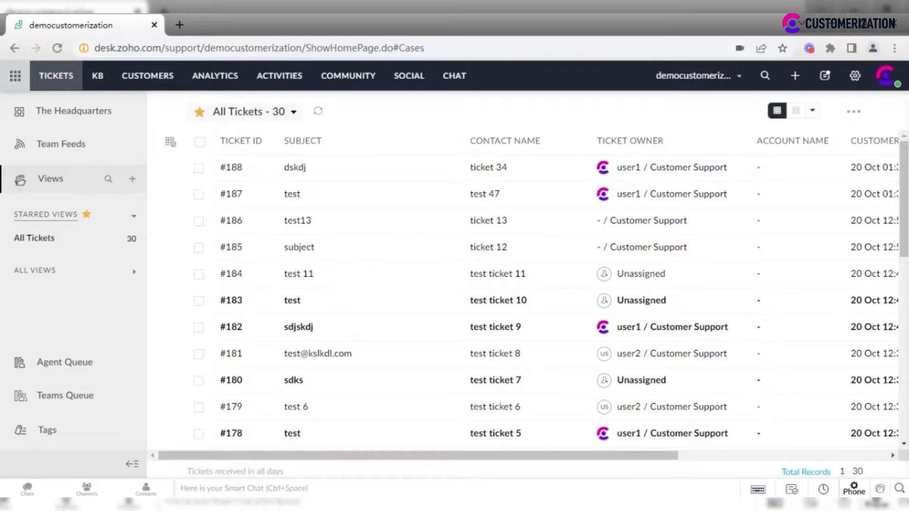
Step: Go from the Setup gear to Channels > Email and review the department list on the Support Email Address page
{"action": "left_click", "coordinate": [857, 76]}
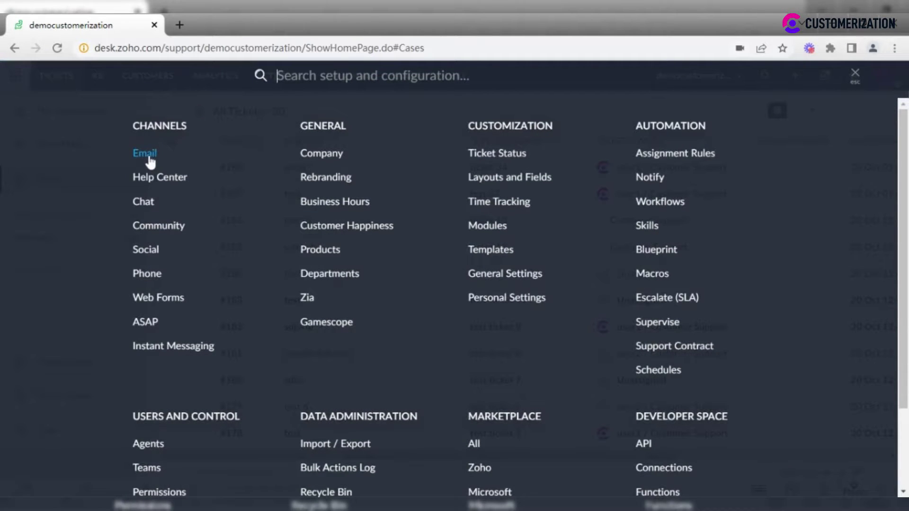
{"action": "left_click", "coordinate": [150, 157]}
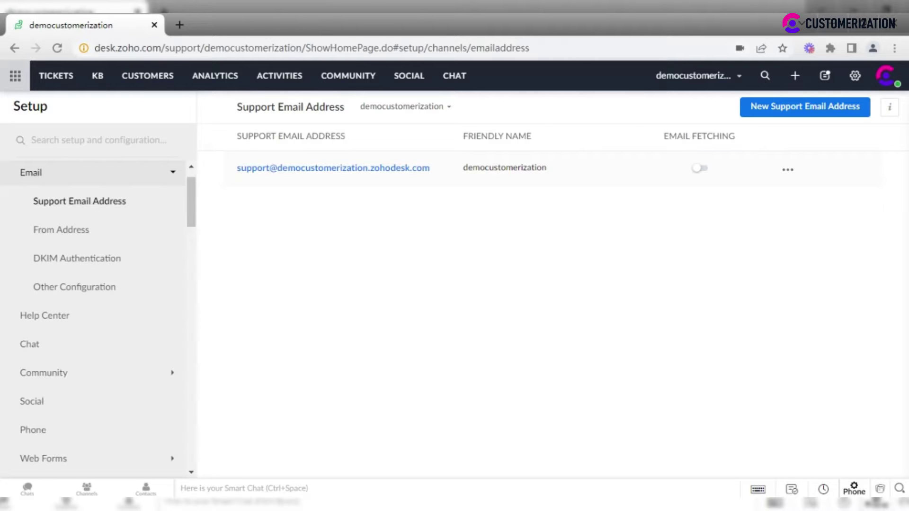
{"action": "left_click", "coordinate": [448, 114]}
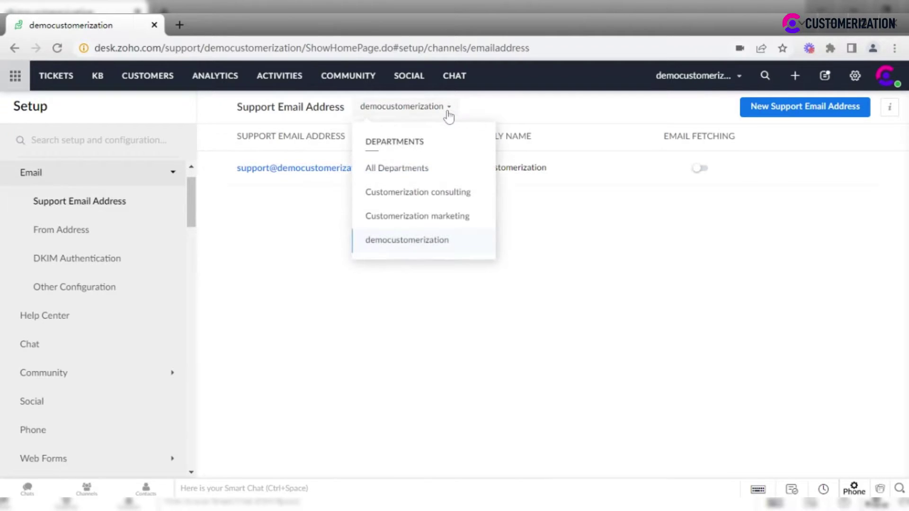
{"action": "left_click", "coordinate": [447, 114]}
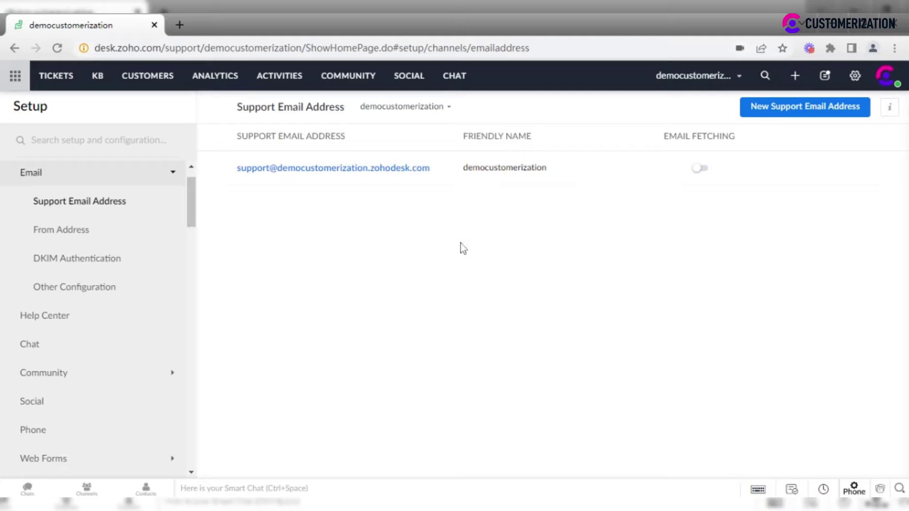
Step: Add a support email address 'customerization' with friendly name Customerization for Customerization marketing and save it
{"action": "left_click", "coordinate": [789, 112]}
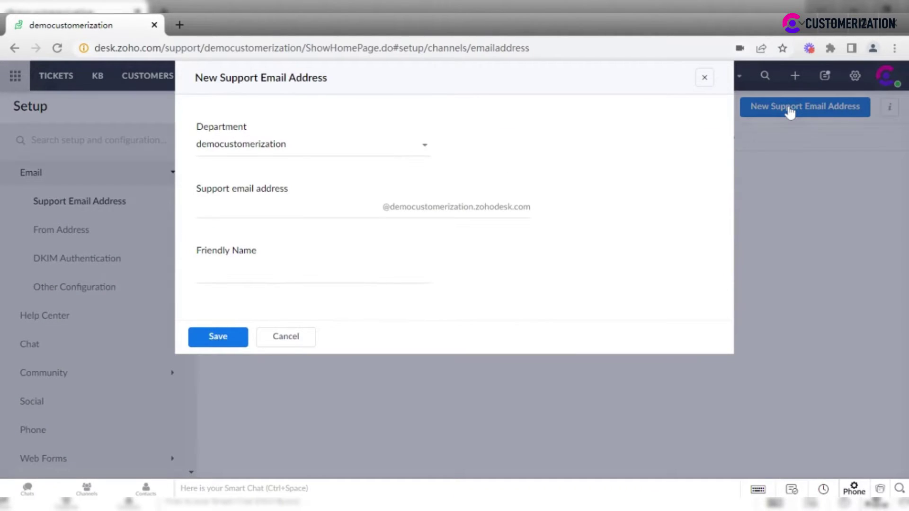
{"action": "left_click", "coordinate": [422, 150]}
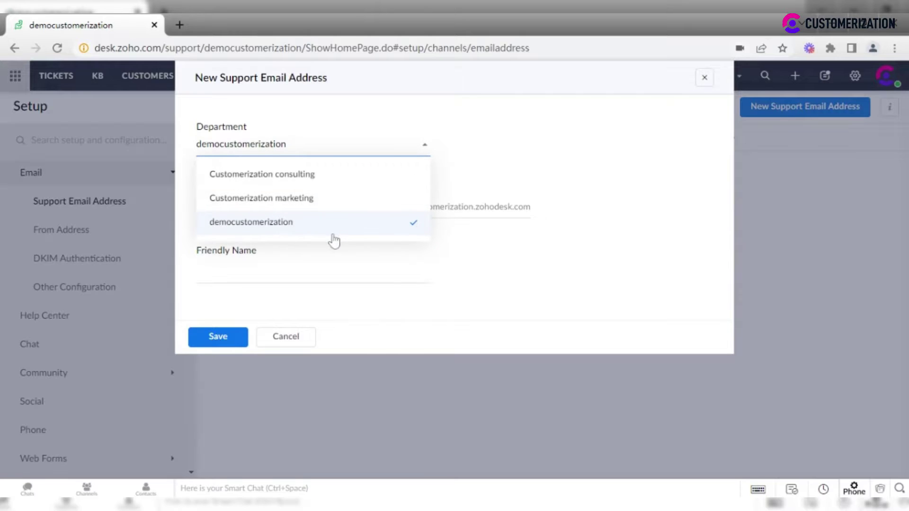
{"action": "left_click", "coordinate": [323, 204]}
{"action": "left_click", "coordinate": [326, 208]}
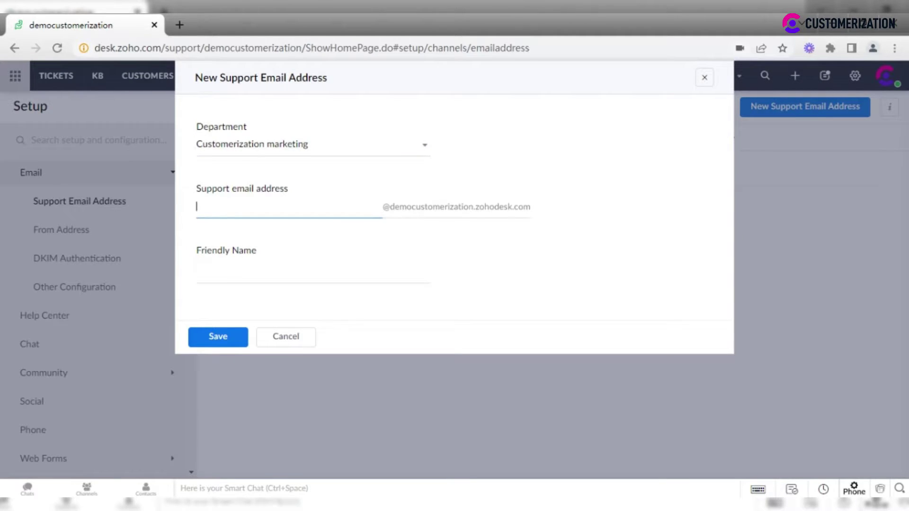
{"action": "type", "text": "custo"}
{"action": "type", "text": "merizati"}
{"action": "type", "text": "on"}
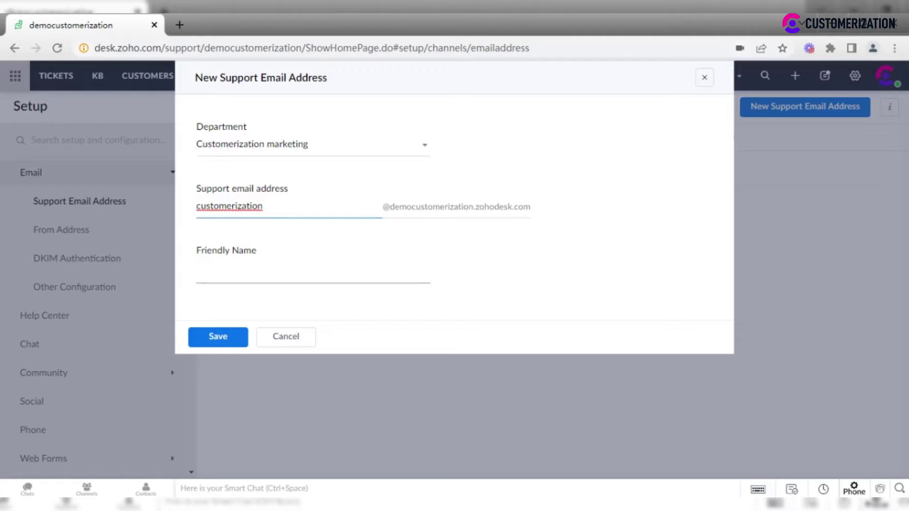
{"action": "key", "text": "Tab"}
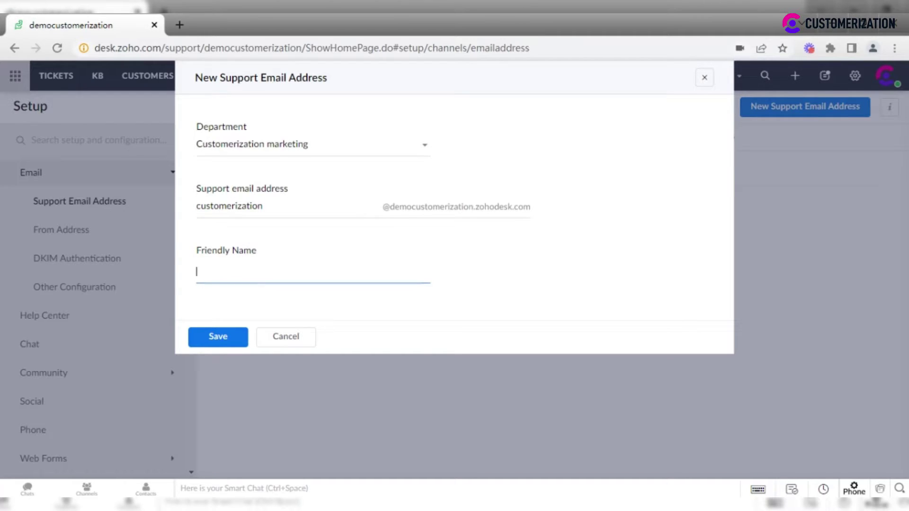
{"action": "type", "text": "Custom"}
{"action": "type", "text": "erization"}
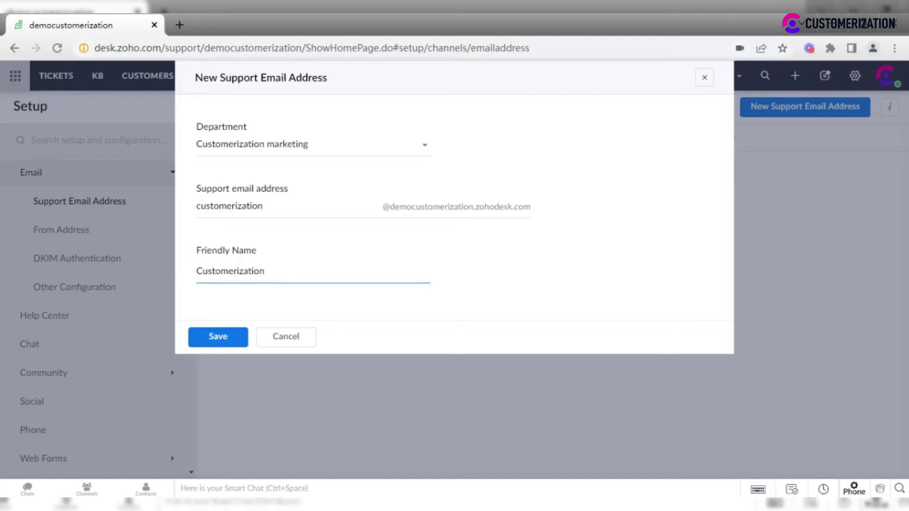
{"action": "left_click", "coordinate": [223, 344]}
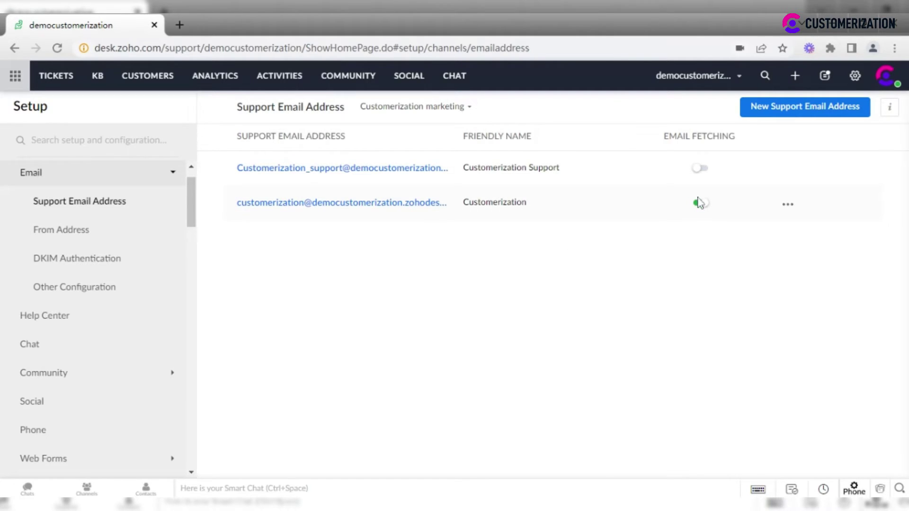
{"action": "mouse_move", "coordinate": [699, 204]}
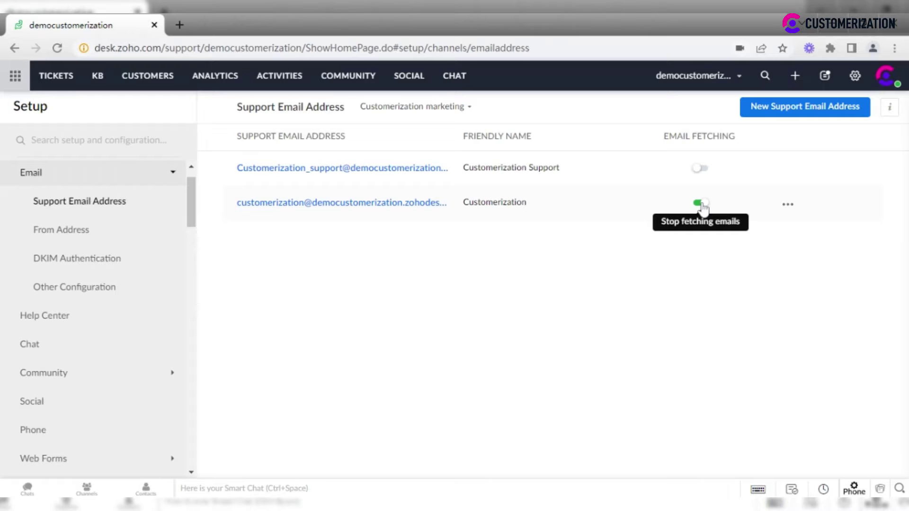
Step: Turn off email fetching for the new customerization support address and confirm the alert
{"action": "left_click", "coordinate": [701, 206]}
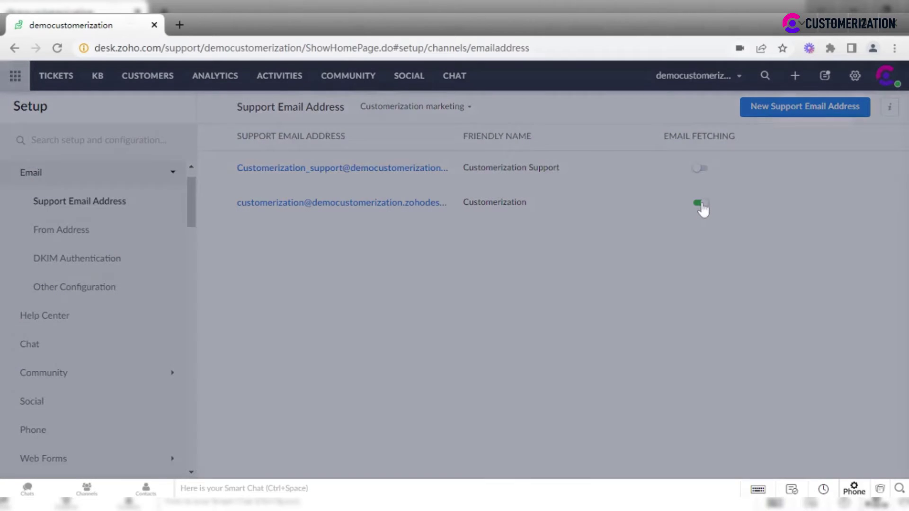
{"action": "left_click", "coordinate": [223, 169]}
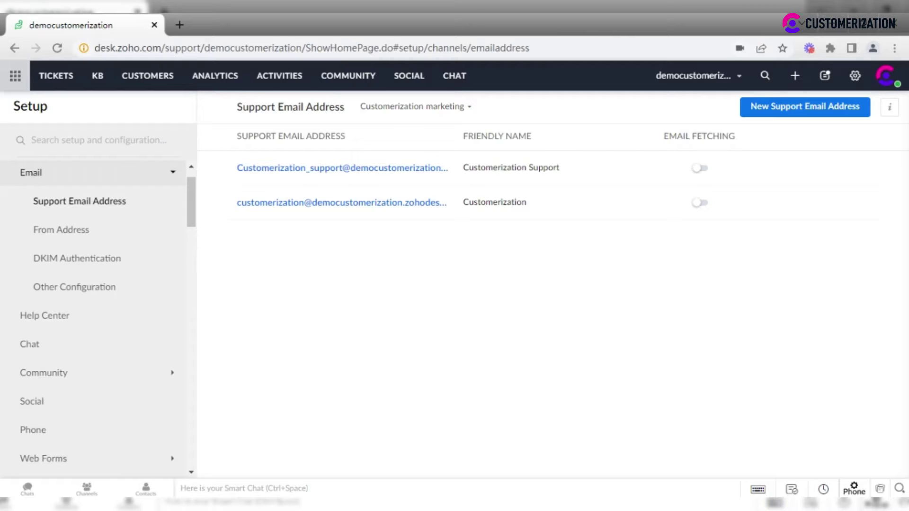
{"action": "left_click", "coordinate": [119, 233]}
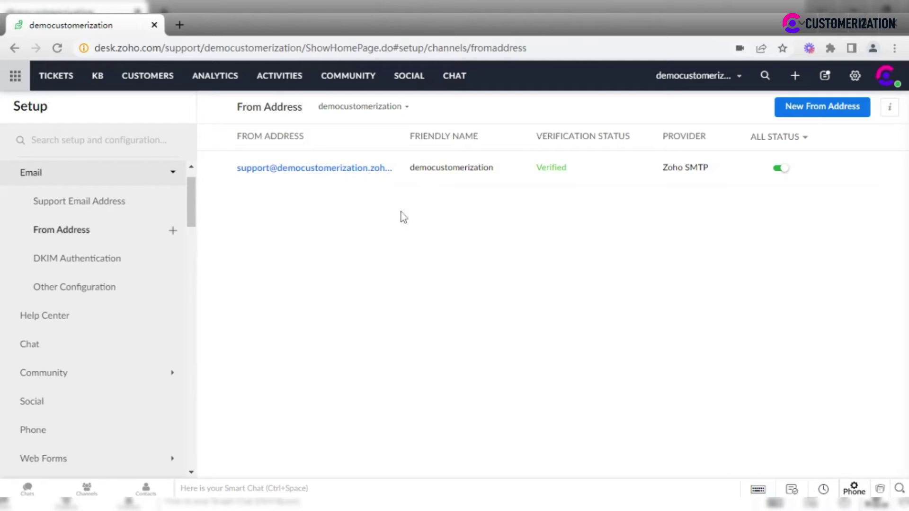
{"action": "left_click", "coordinate": [798, 113]}
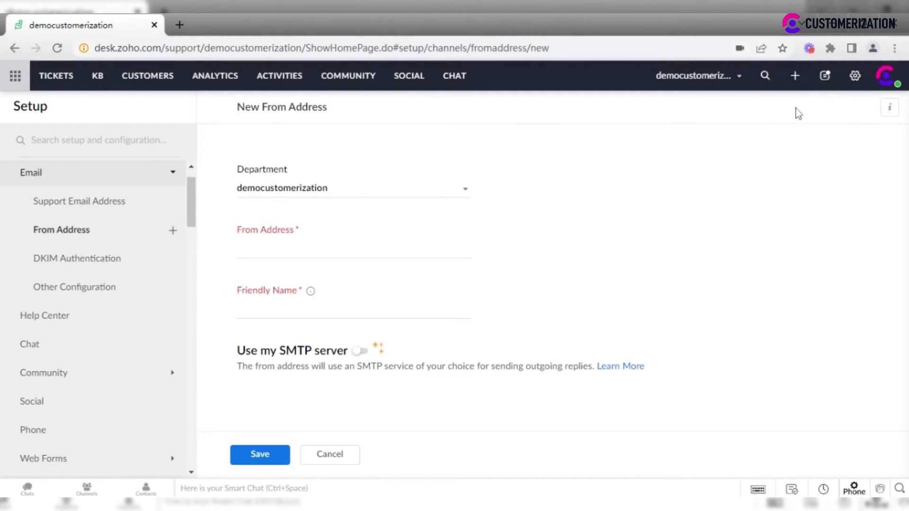
{"action": "left_click", "coordinate": [398, 249]}
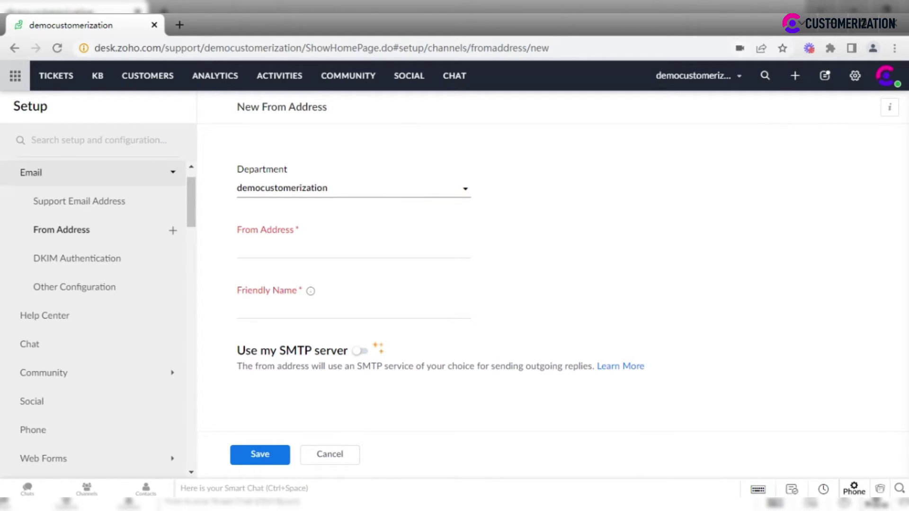
{"action": "left_click", "coordinate": [405, 193]}
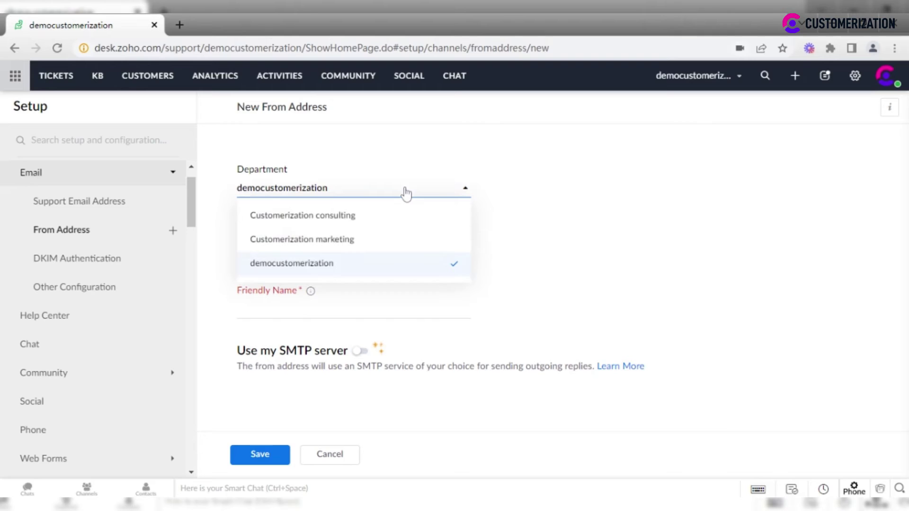
{"action": "left_click", "coordinate": [384, 240]}
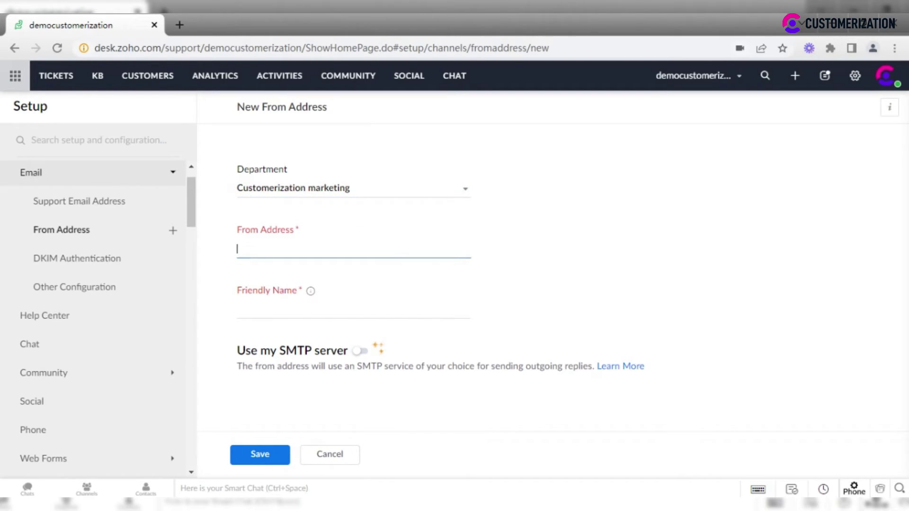
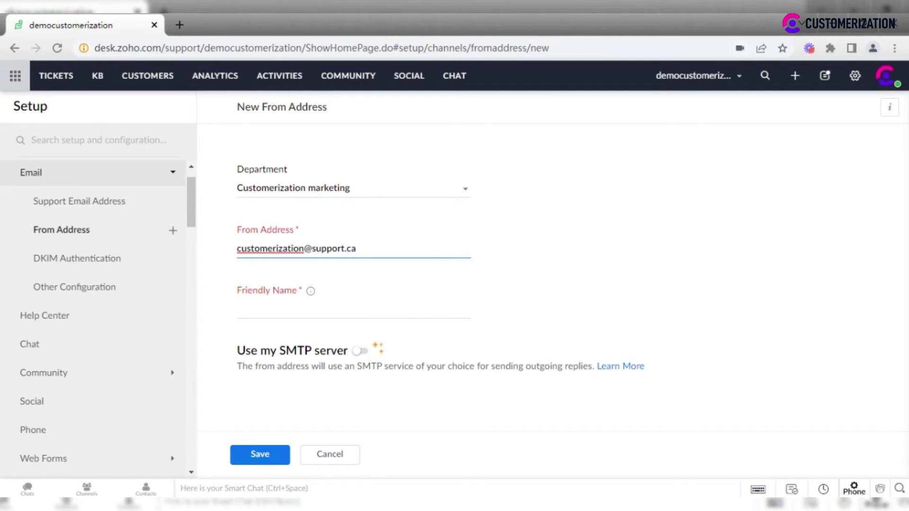
{"action": "key", "text": "Tab"}
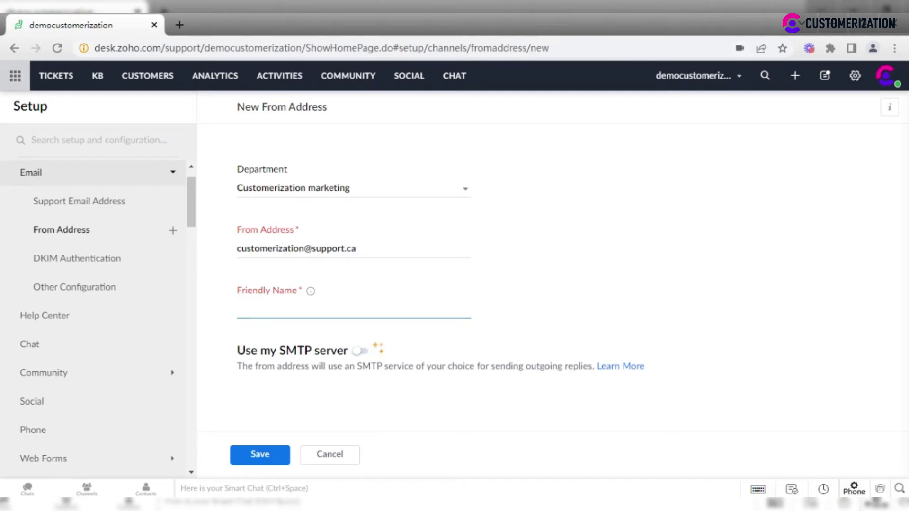
{"action": "type", "text": "custom"}
{"action": "type", "text": "erization"}
{"action": "left_click", "coordinate": [277, 457]}
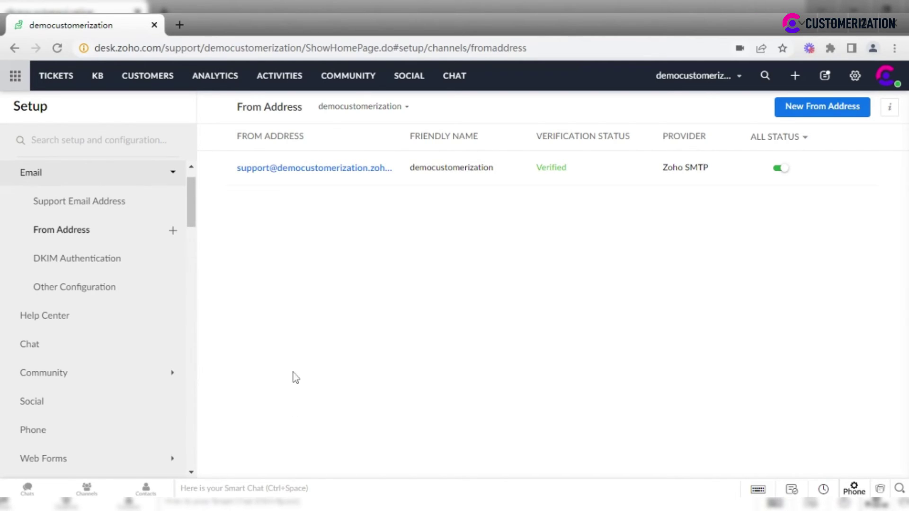
{"action": "mouse_move", "coordinate": [454, 169]}
{"action": "left_click", "coordinate": [355, 113]}
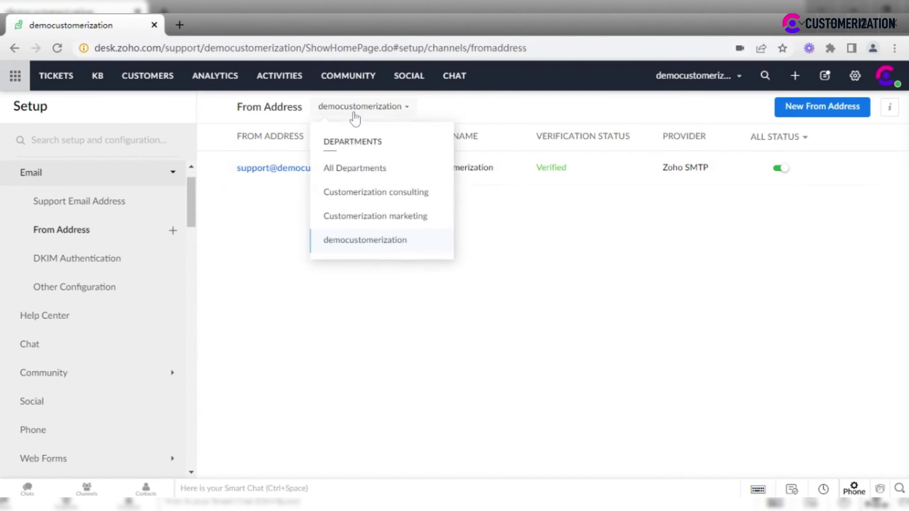
{"action": "left_click", "coordinate": [355, 171]}
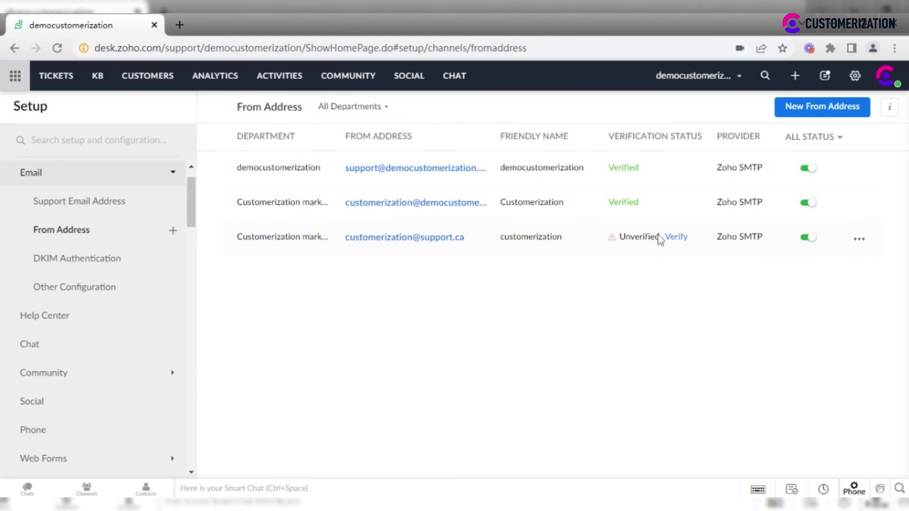